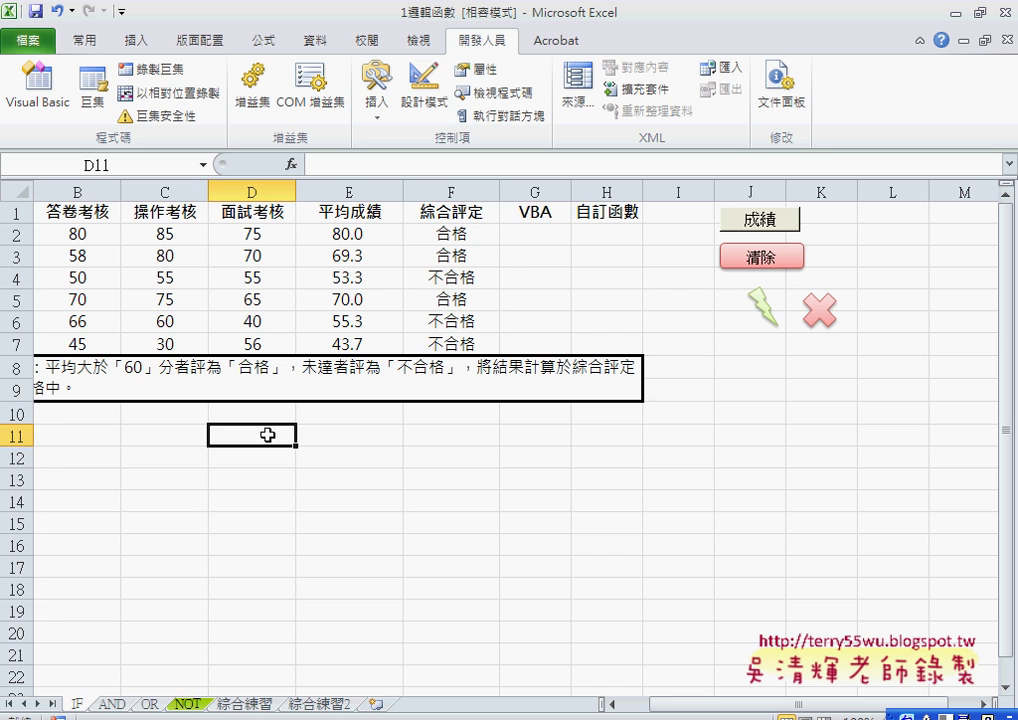
Fill G2:G7 with grades using the lightning macro, then clear them with the X macro
left_click(540, 236)
left_click(763, 318)
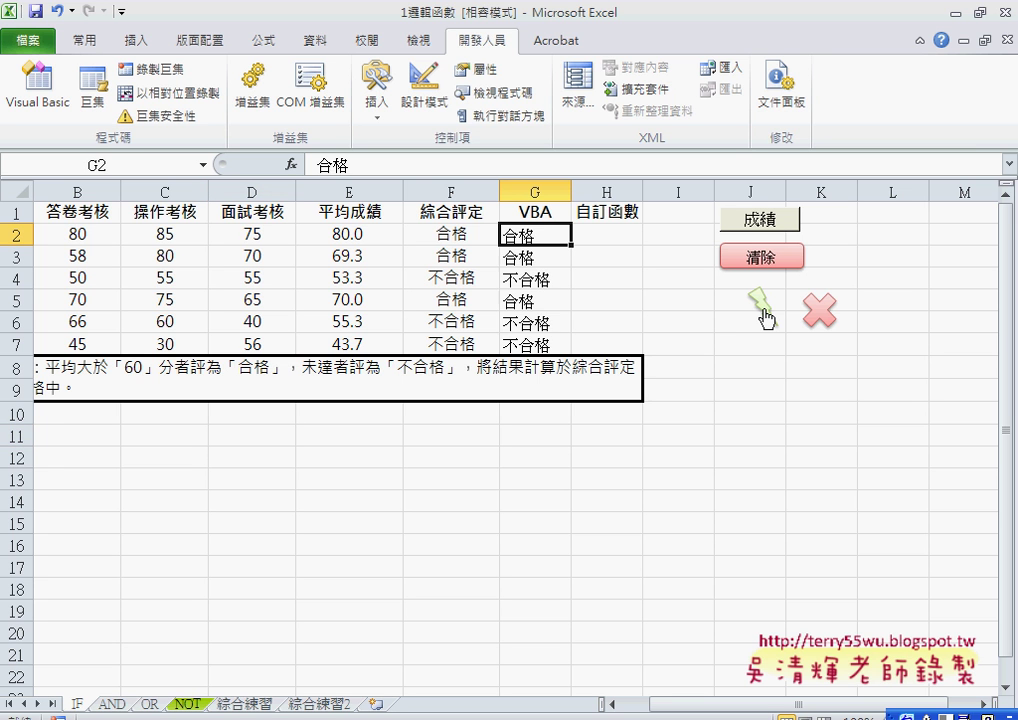
left_click(823, 318)
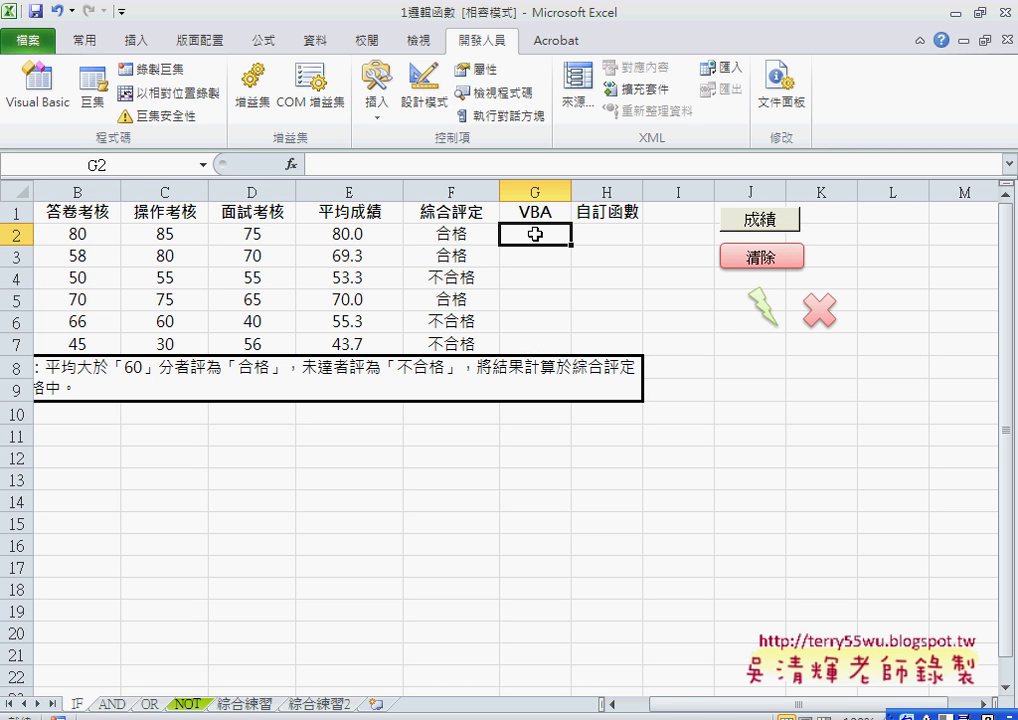
Centre-align cells G2:G7
left_click_drag(535, 234, 535, 343)
left_click(85, 40)
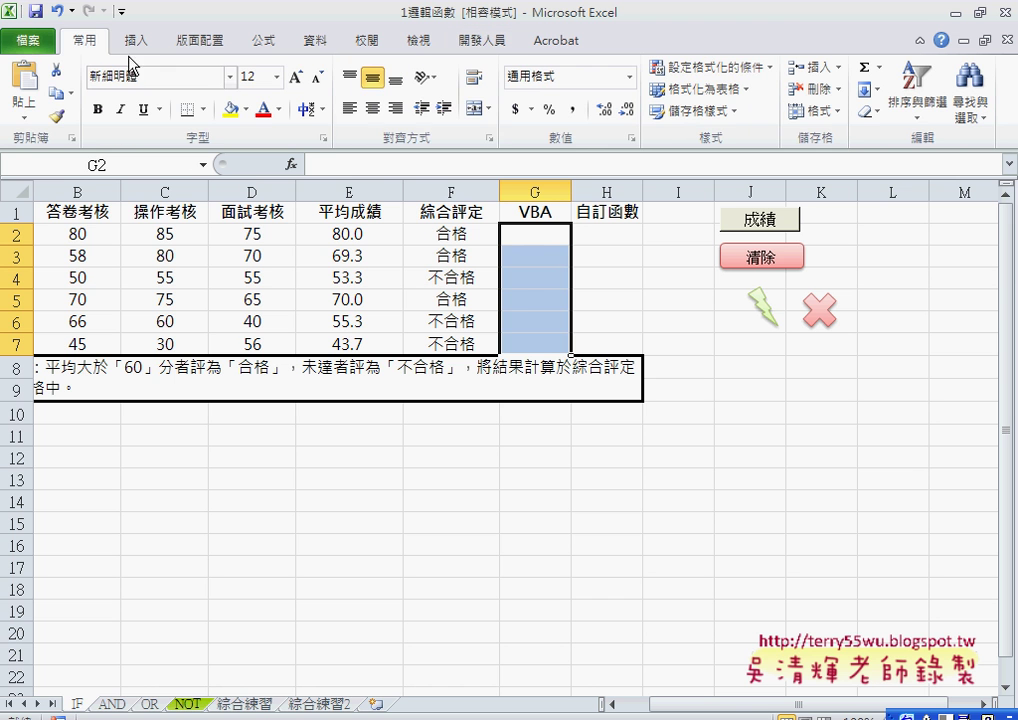
left_click(372, 108)
Rerun and clear the grading results twice, ending on cell H2
left_click(762, 316)
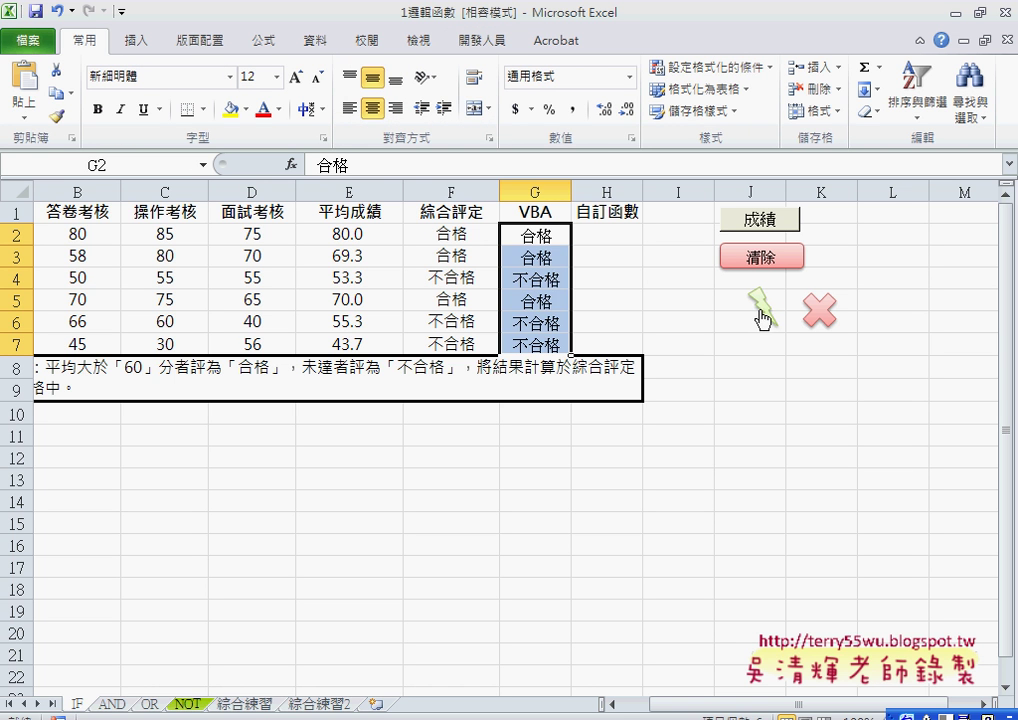
left_click(822, 313)
left_click(768, 312)
left_click(820, 310)
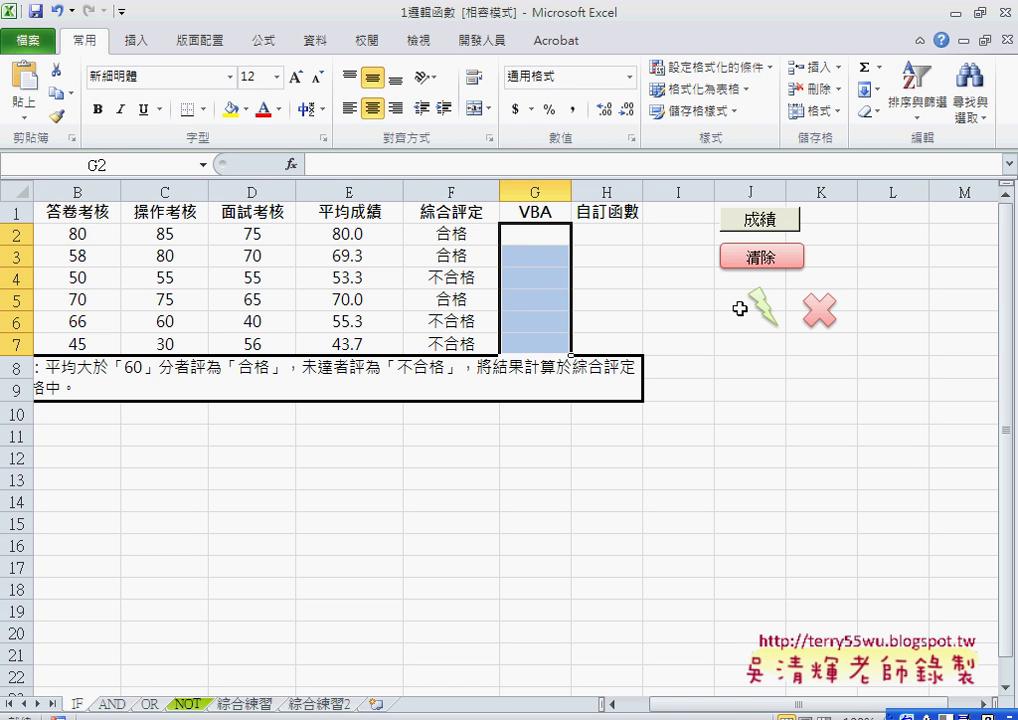
left_click(616, 241)
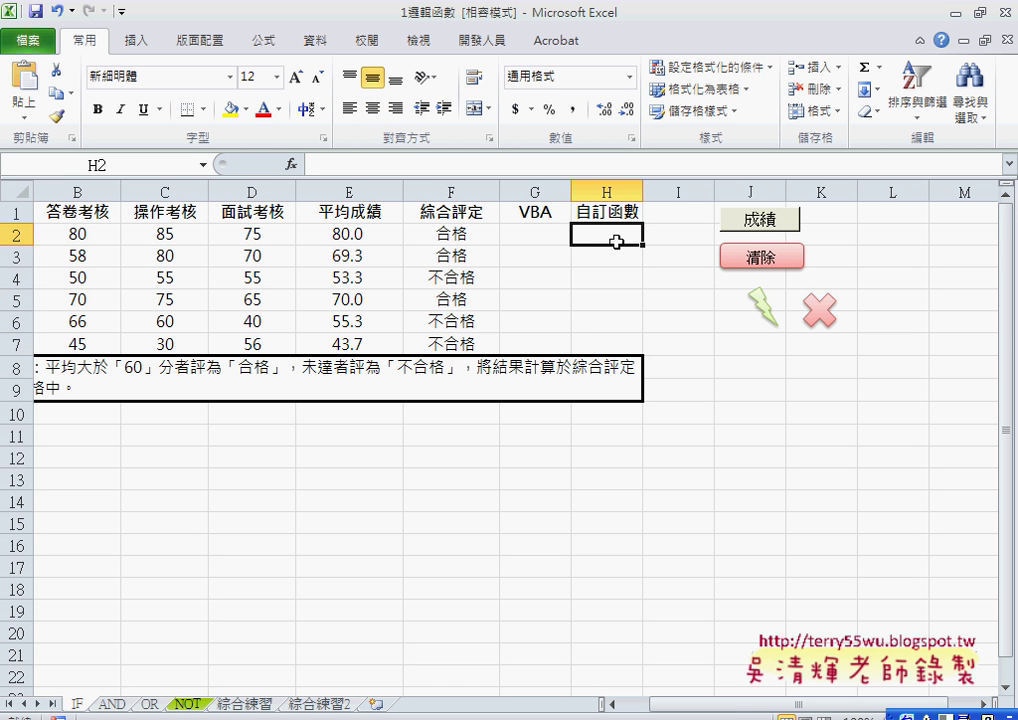
Open the red X shape's assigned 成績清除 macro in the VBA editor and select its code
right_click(826, 318)
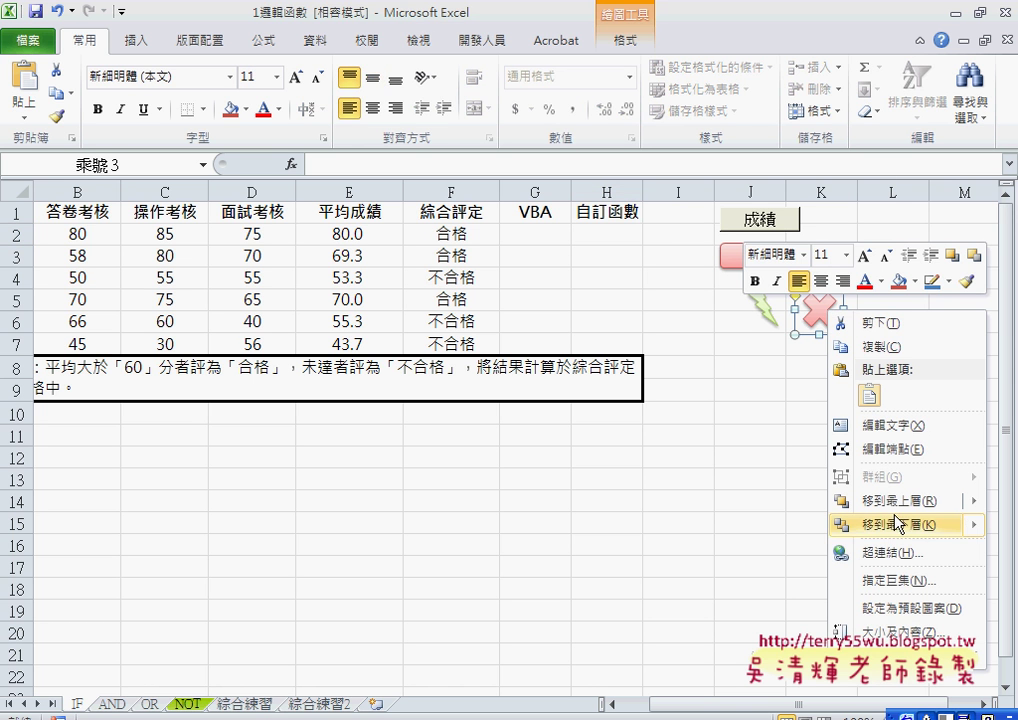
left_click(897, 582)
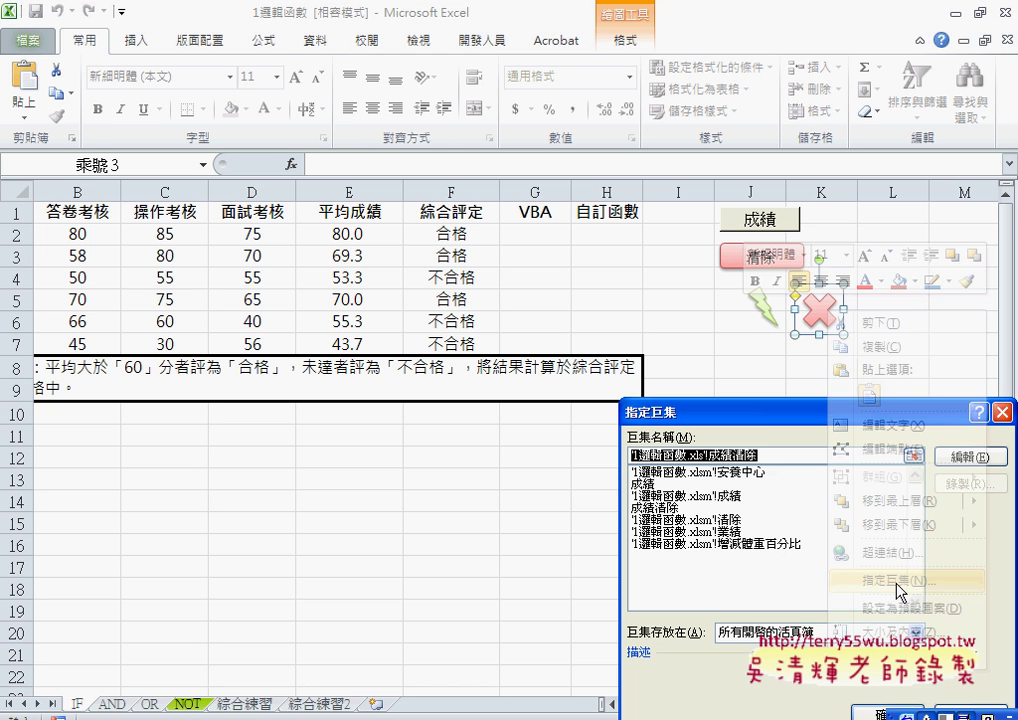
left_click(963, 458)
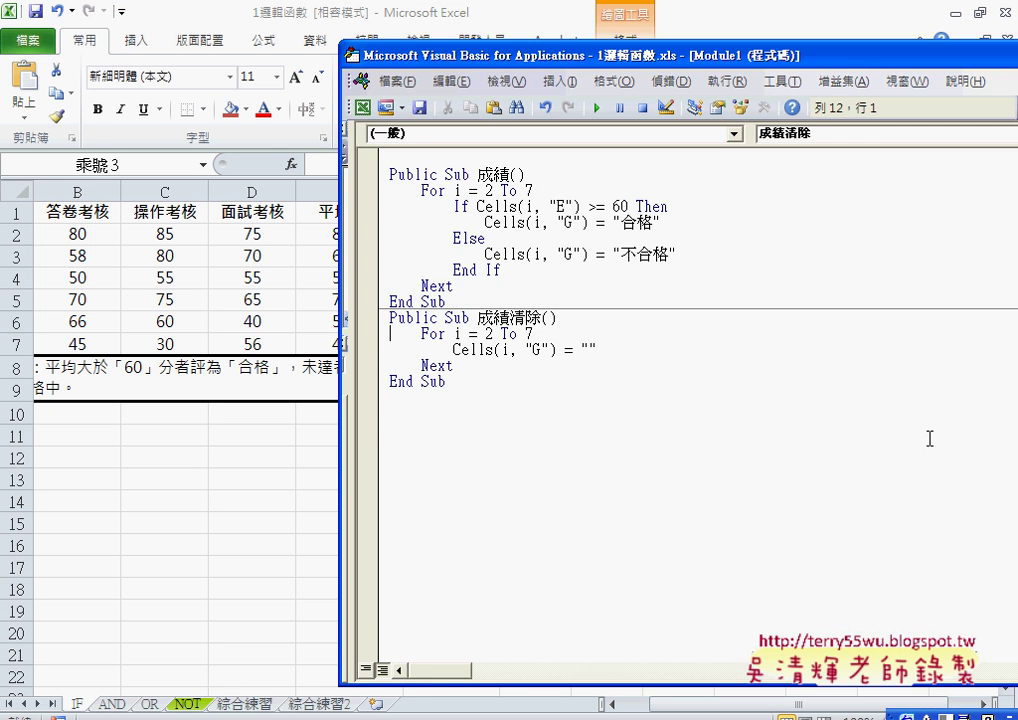
left_click_drag(390, 318, 511, 380)
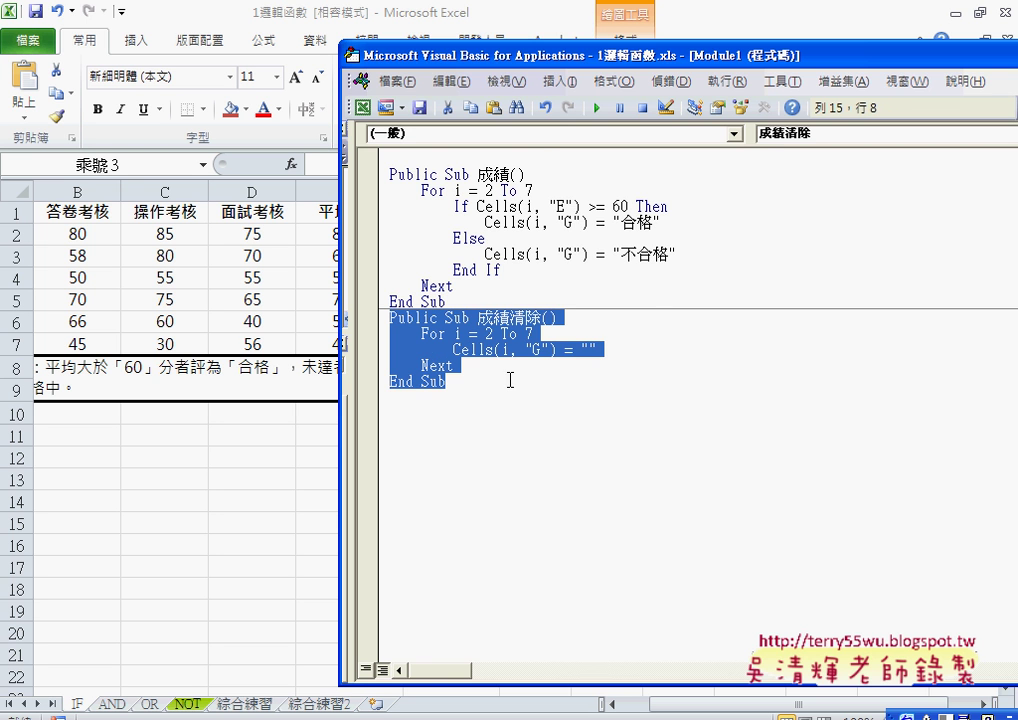
Move the code window aside and bring the grading worksheet back to the front
left_click_drag(520, 57, 1000, 69)
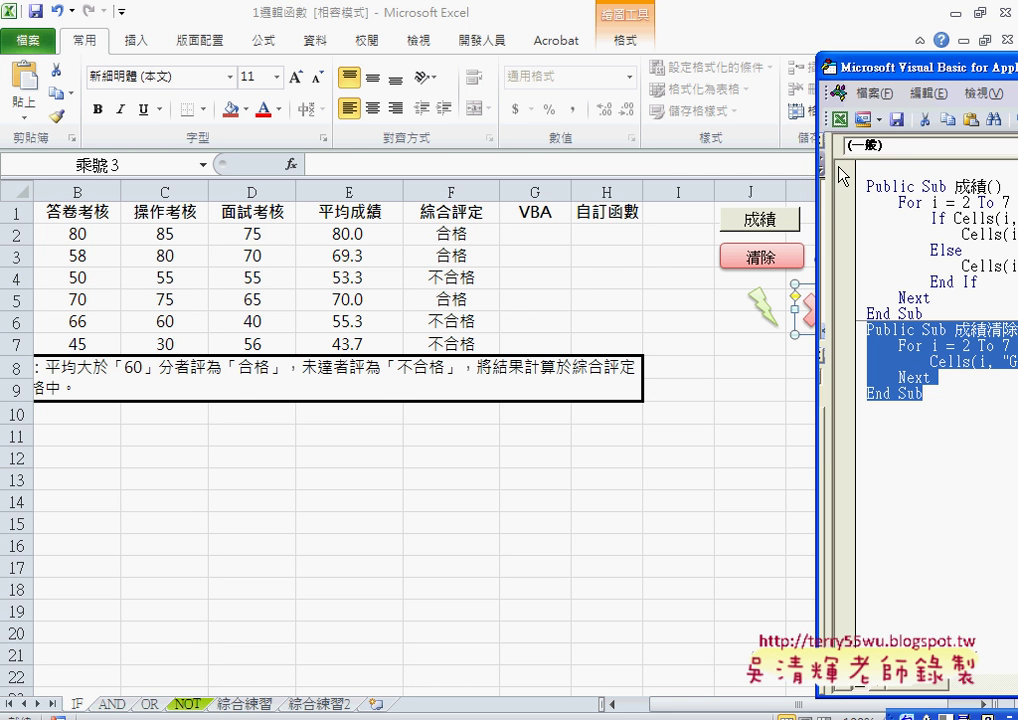
mouse_move(900, 70)
left_mouse_down()
mouse_move(363, 52)
mouse_move(283, 65)
left_mouse_up()
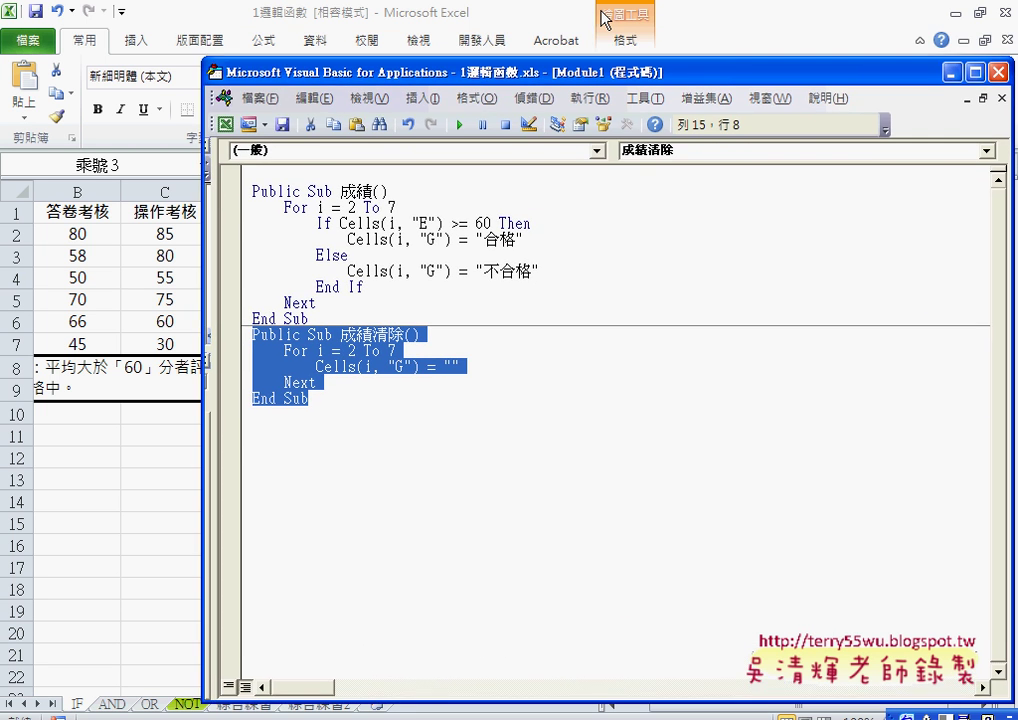
left_click(604, 18)
left_click(762, 305)
View the lightning shape's assigned 成績 macro code through Assign Macro, then return to the sheet
right_click(763, 302)
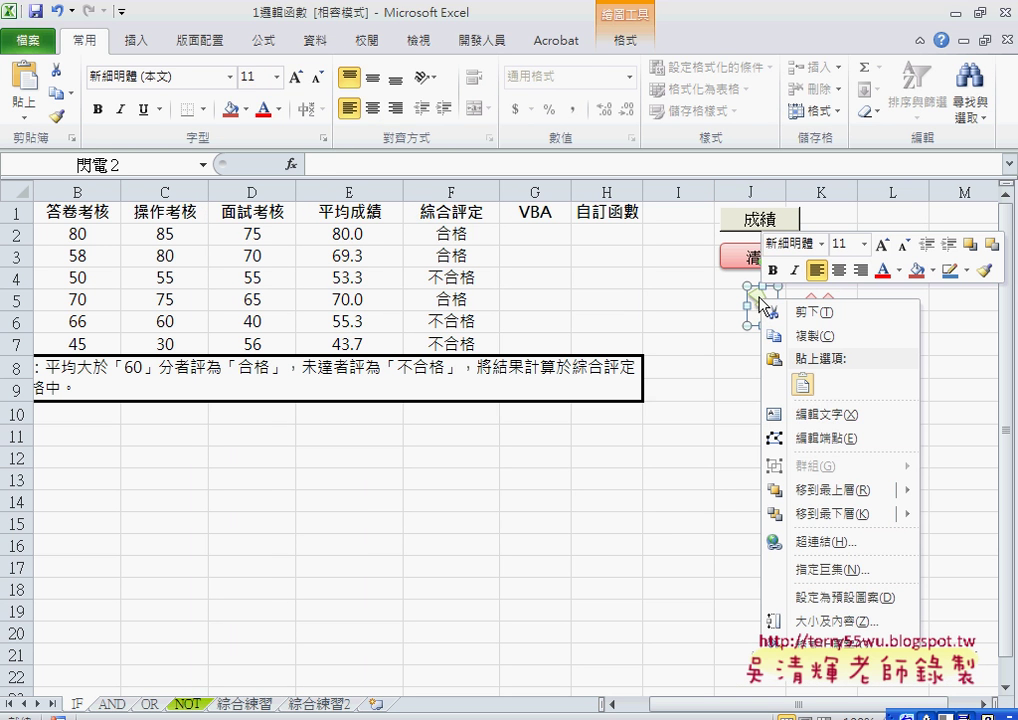
left_click(824, 575)
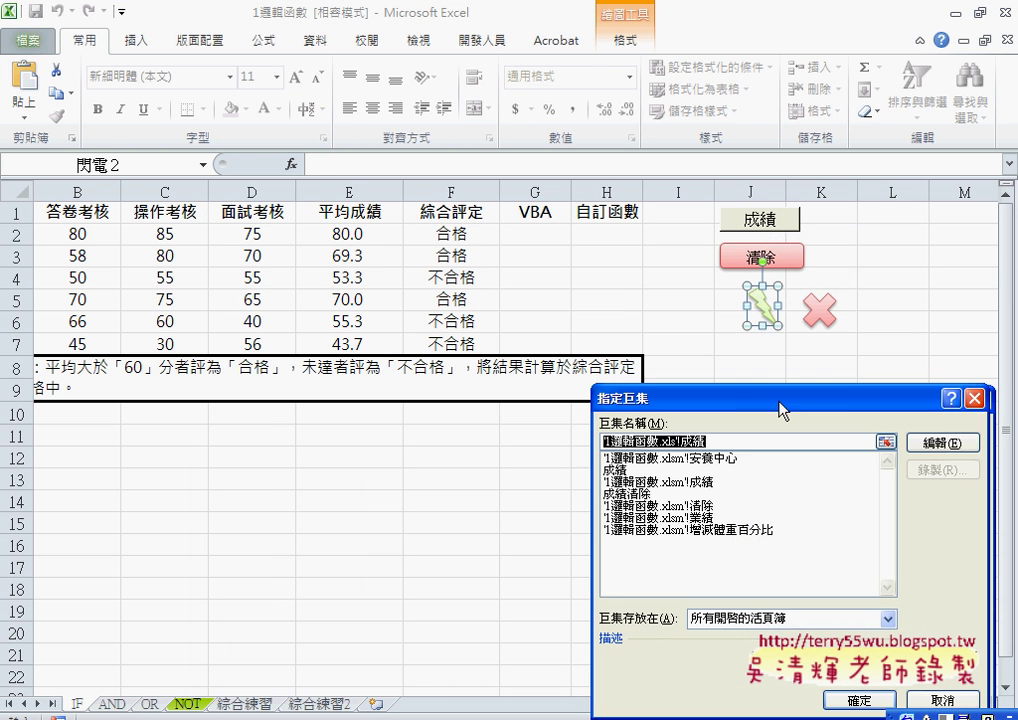
left_click_drag(777, 409, 597, 314)
left_click(790, 358)
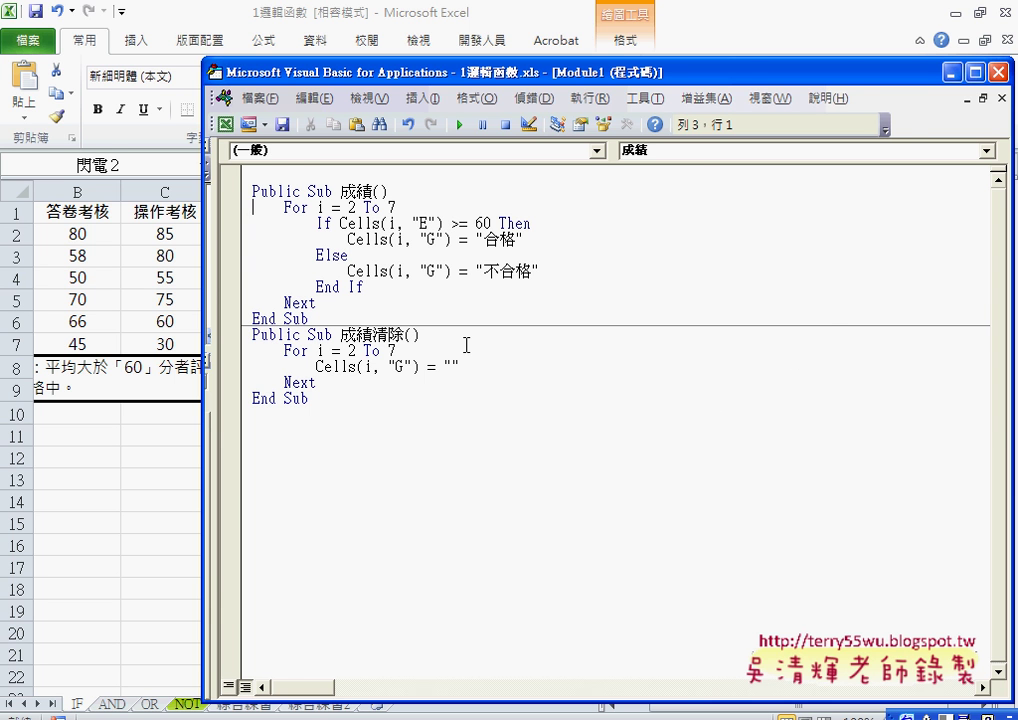
left_click(167, 494)
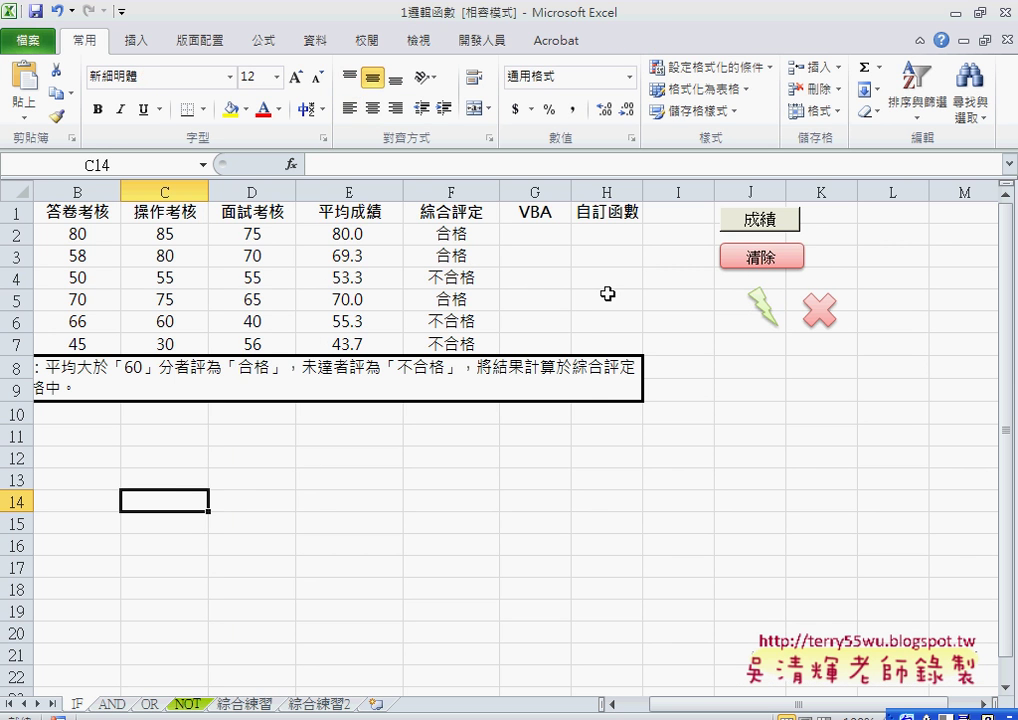
From H2, browse the 全部 category in Insert Function, cancel, then check E2 and reselect H2
left_click(605, 237)
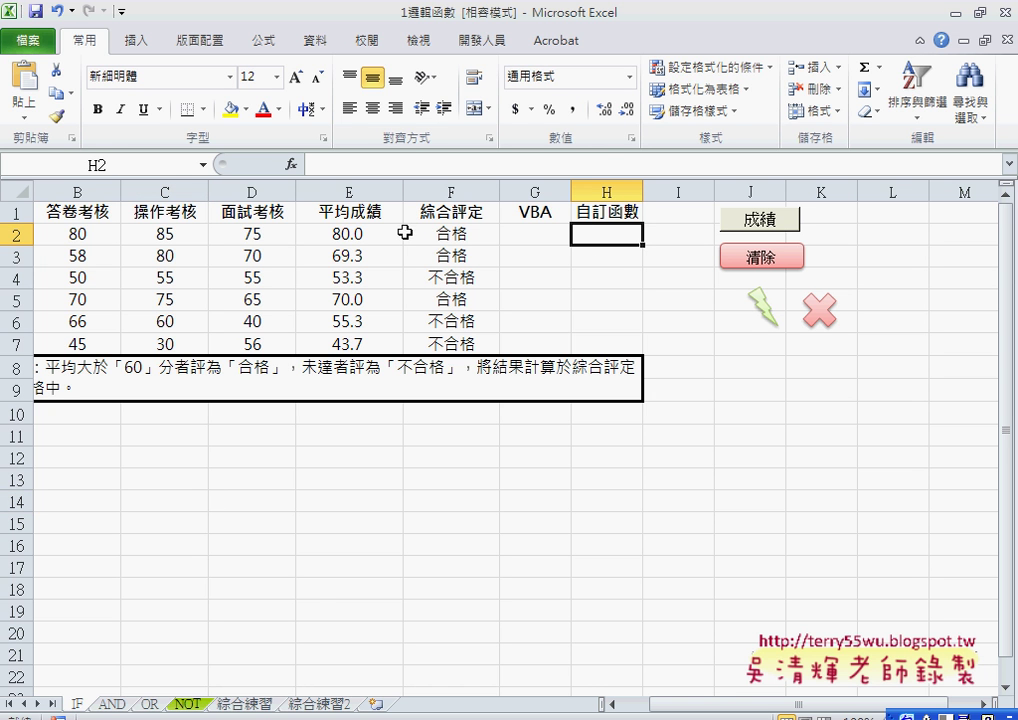
left_click(292, 170)
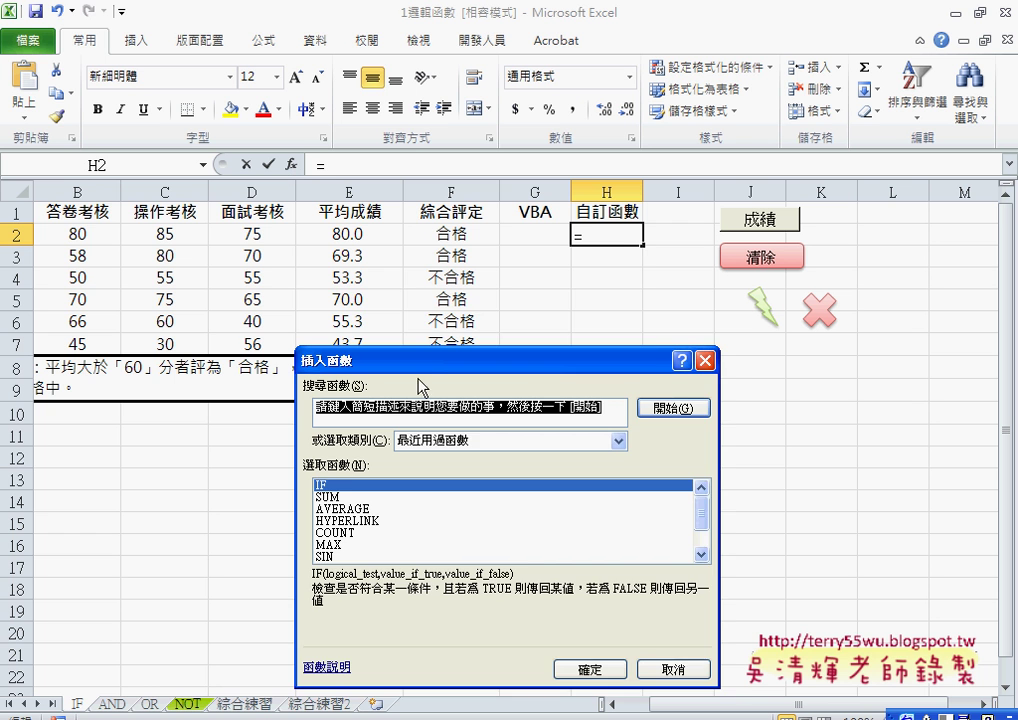
left_click_drag(429, 364, 409, 309)
left_click(430, 385)
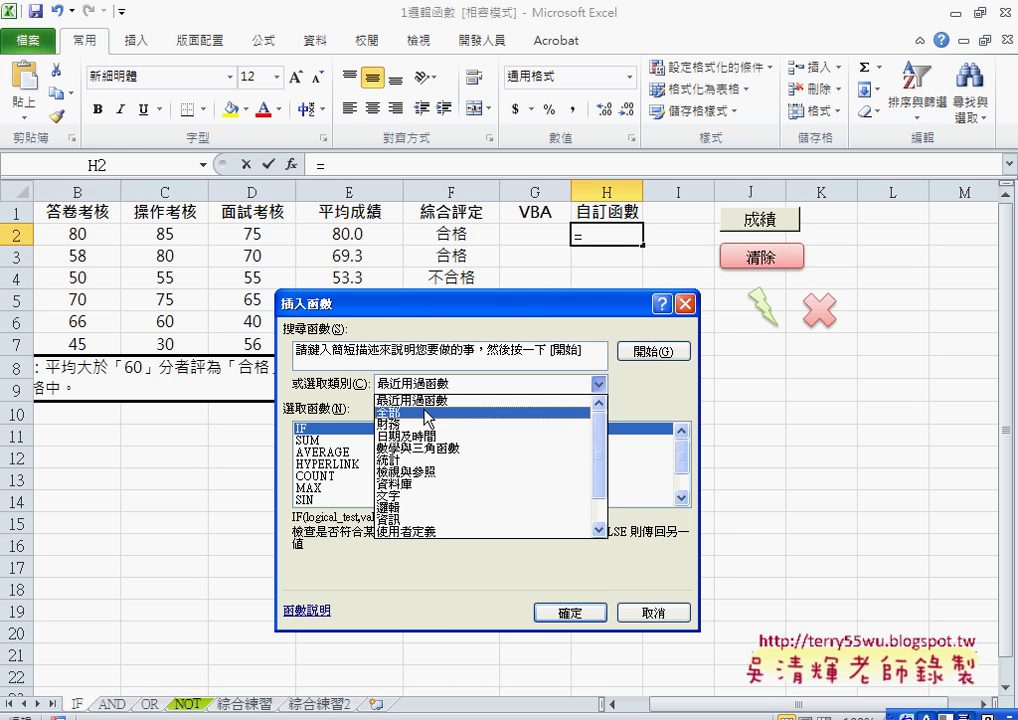
left_click(430, 419)
left_click_drag(688, 457, 688, 487)
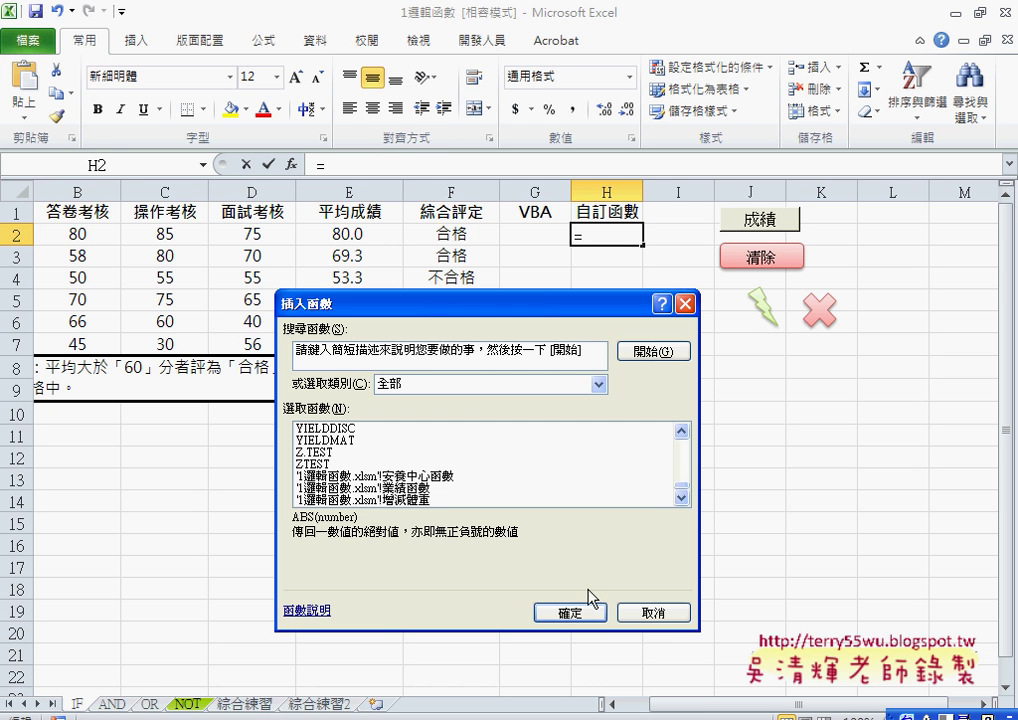
left_click(630, 612)
left_click(368, 238)
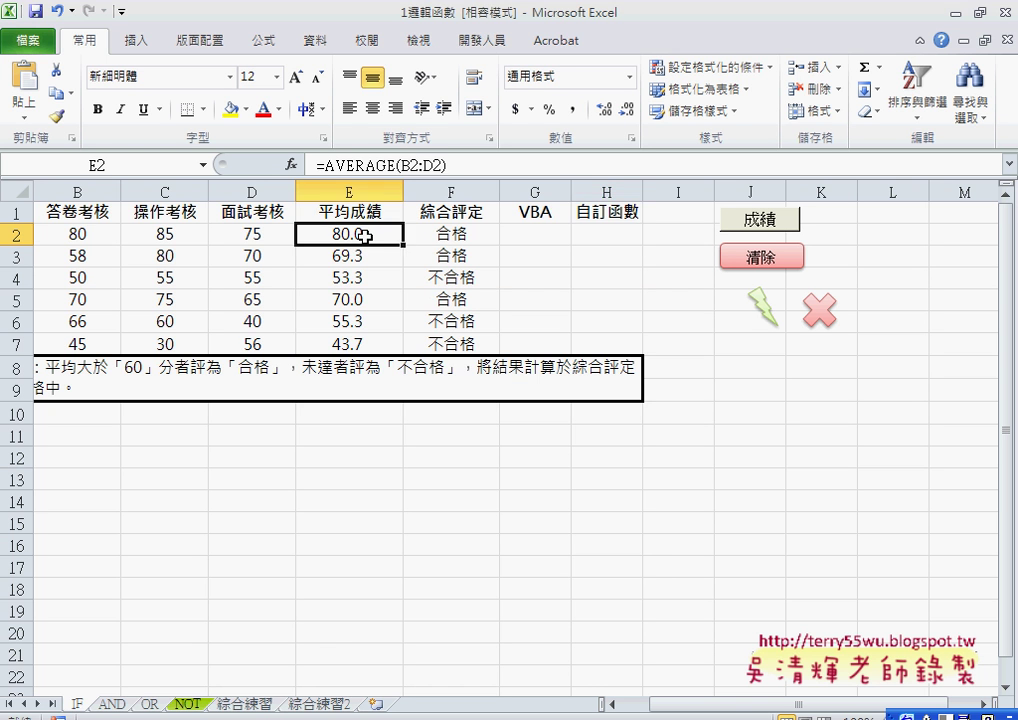
left_click(627, 238)
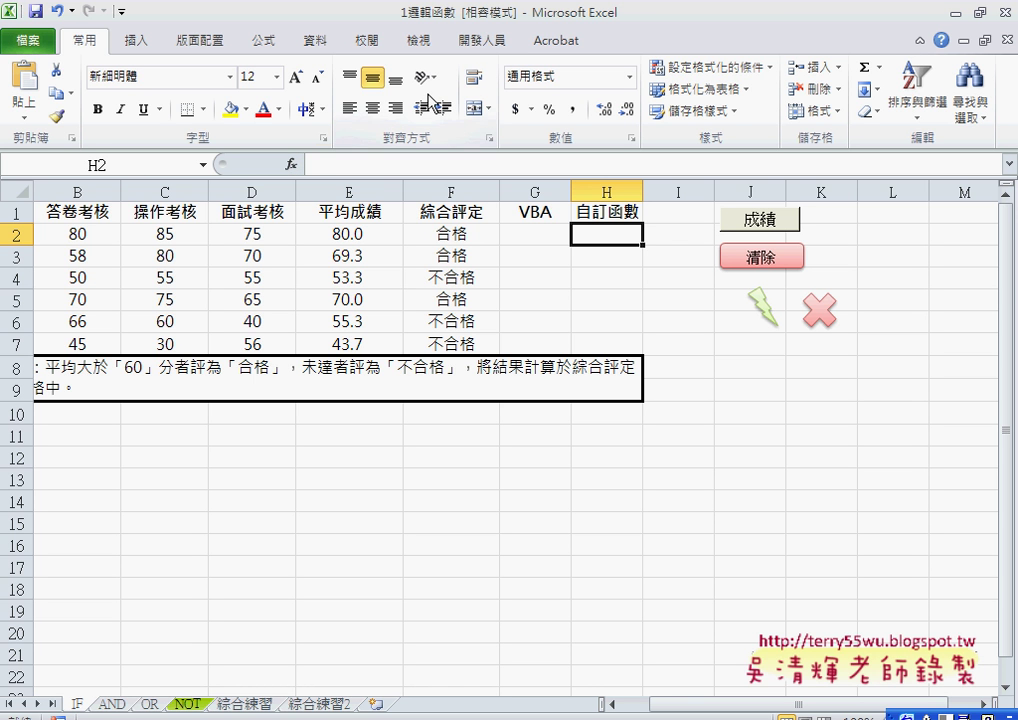
Launch the Visual Basic editor from Developer and show its Insert menu
left_click(487, 44)
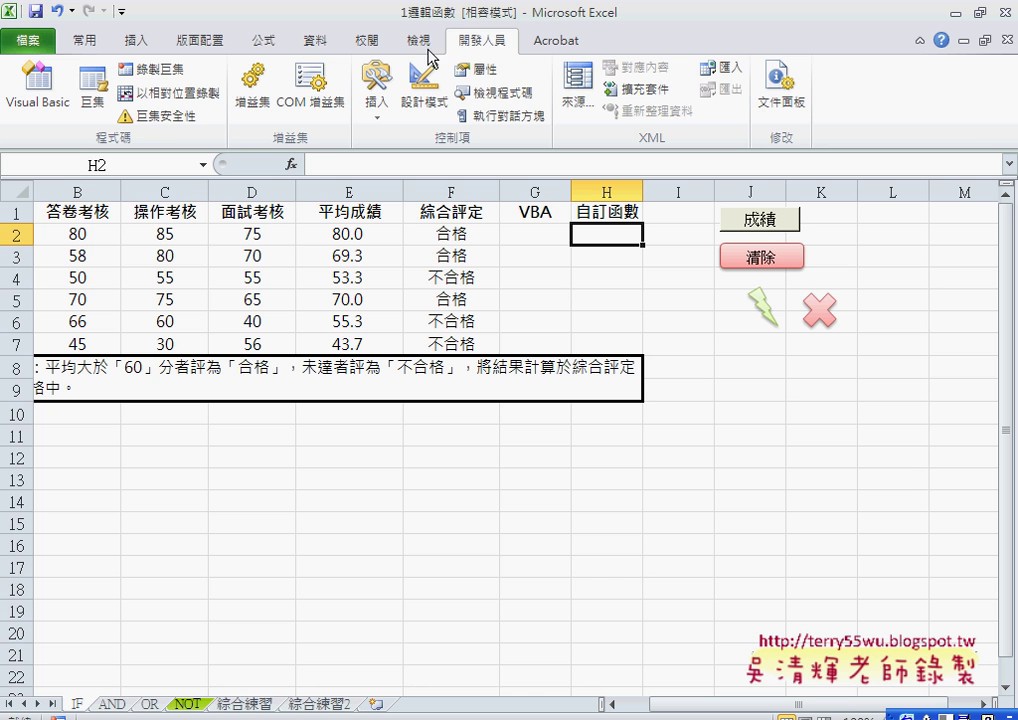
left_click(55, 95)
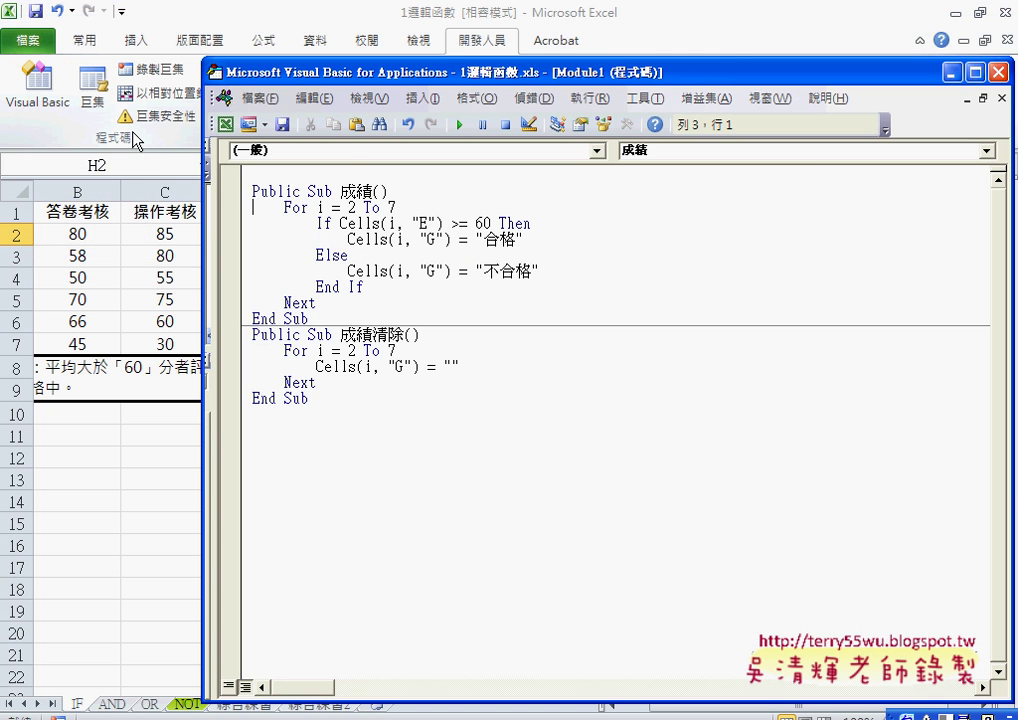
left_click_drag(391, 74, 478, 82)
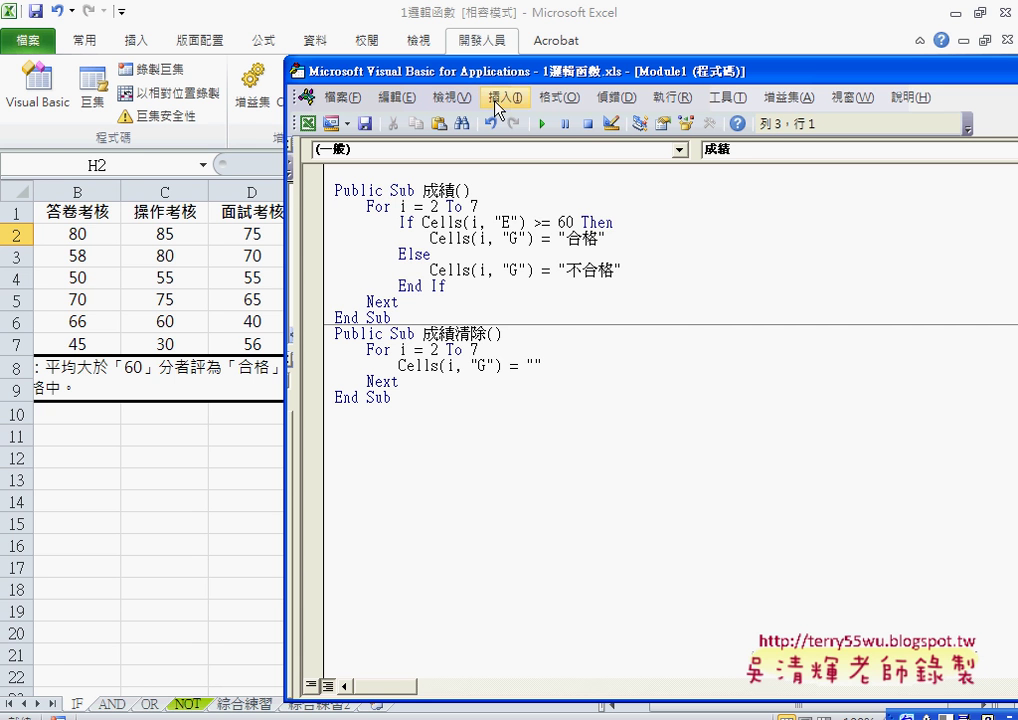
left_click(504, 97)
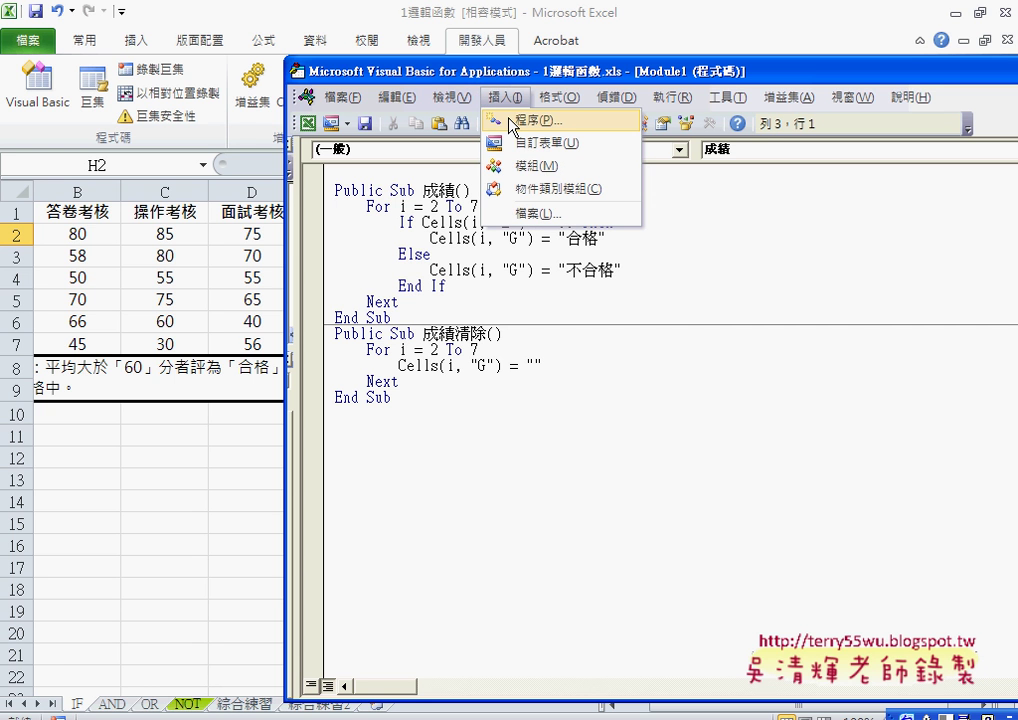
Add a procedure named 成績函數 with Type Function and Scope Public via Insert > Procedure
left_click(513, 121)
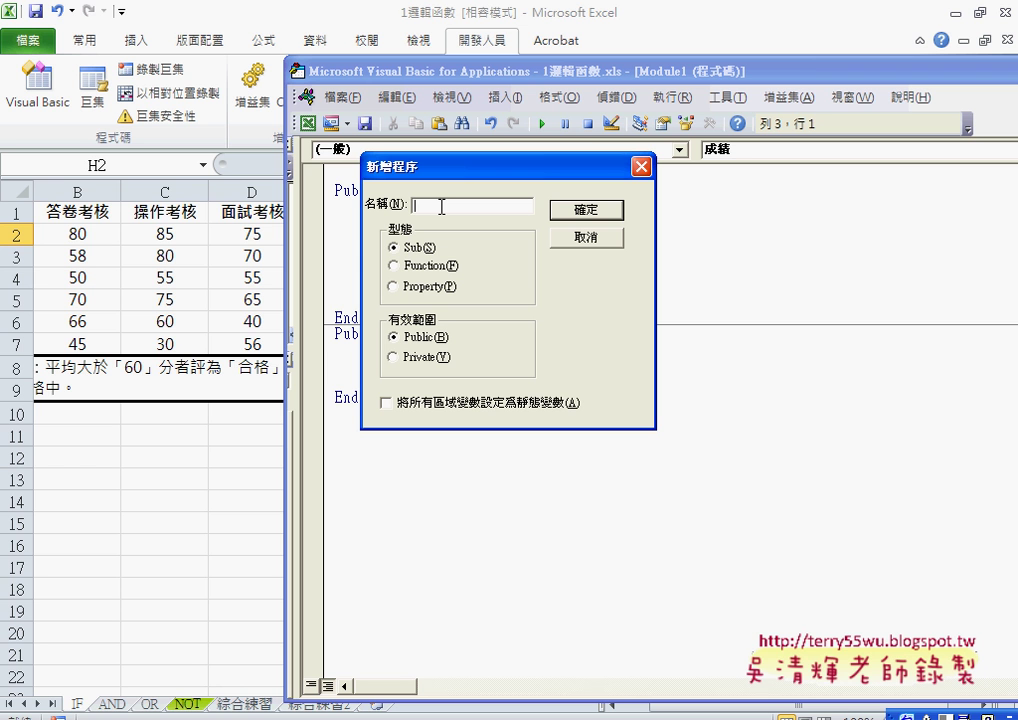
type("ㄔㄥ")
type("成績")
type("ㄏㄜˊ")
type("ㄕㄨˋ")
key("Return")
left_click_drag(466, 177, 635, 195)
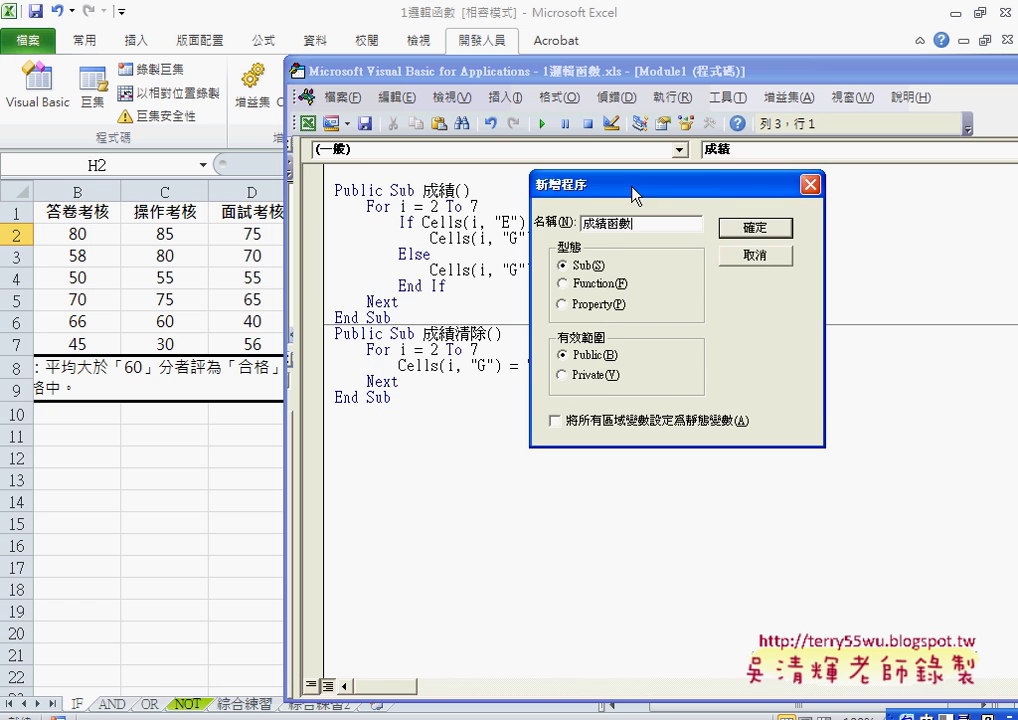
left_click(595, 284)
left_click(585, 266)
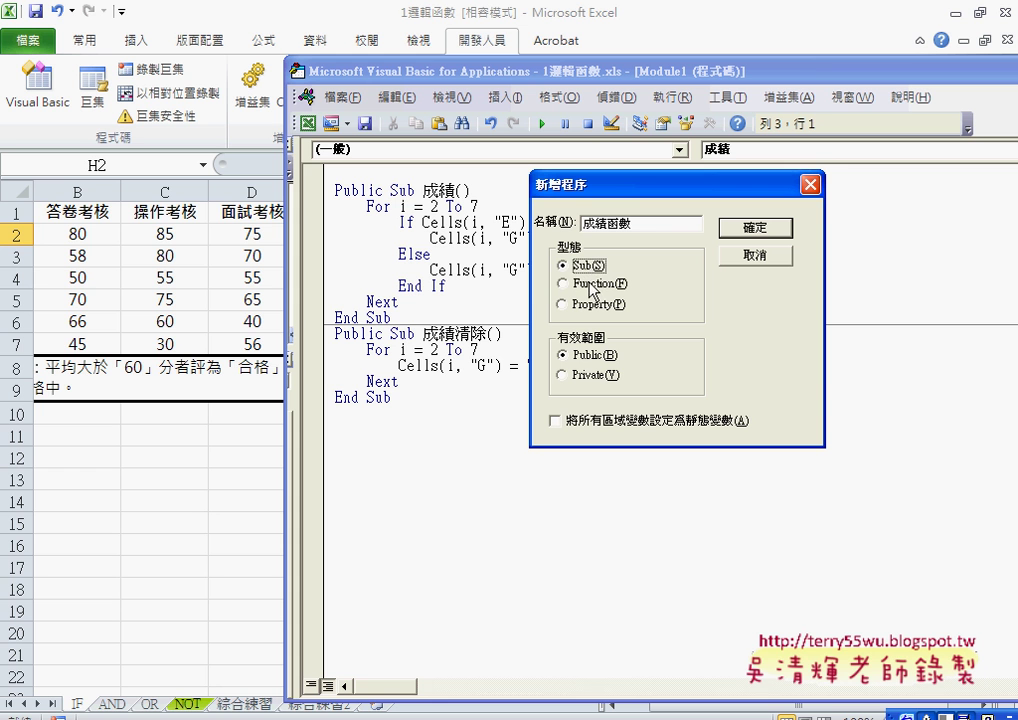
left_click(590, 284)
left_click(586, 268)
key("Down")
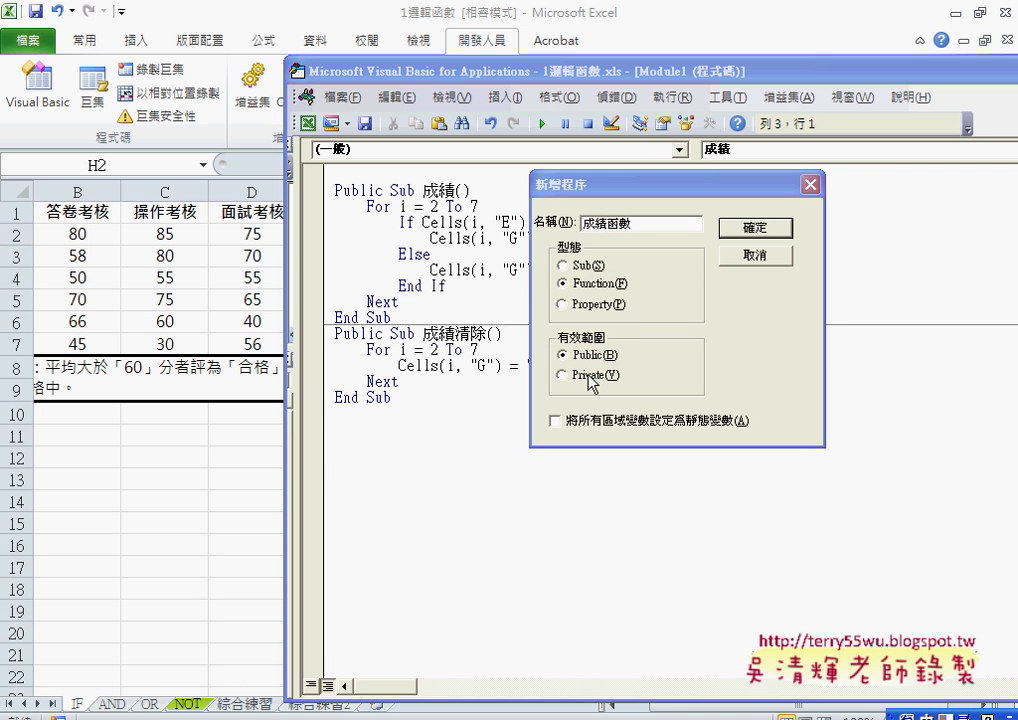
left_click(592, 283)
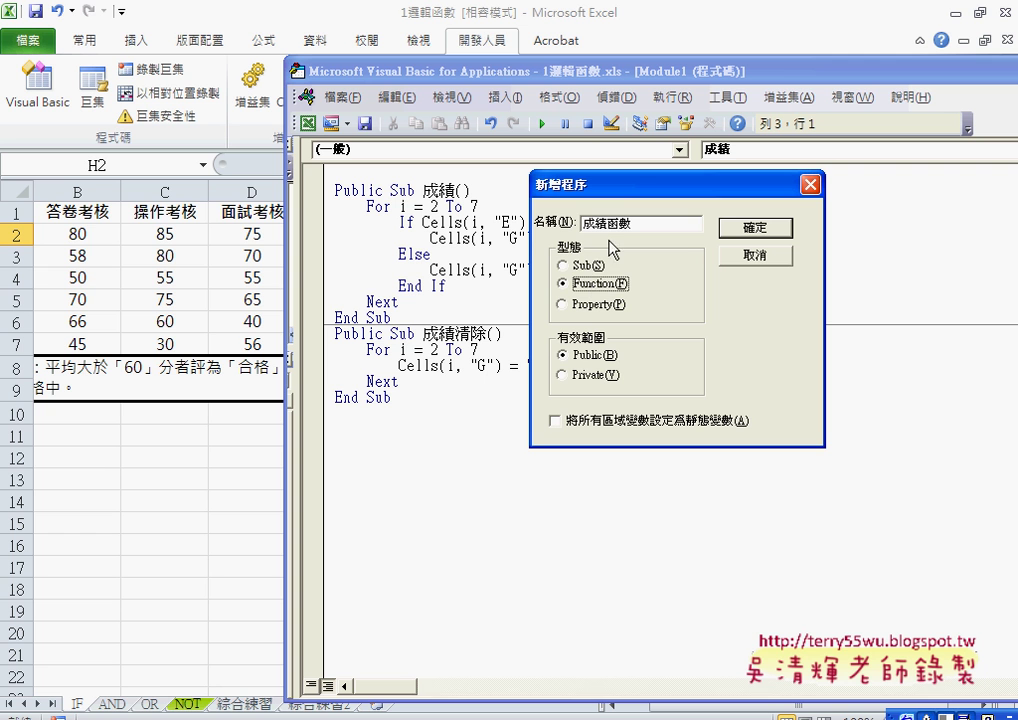
left_click(754, 228)
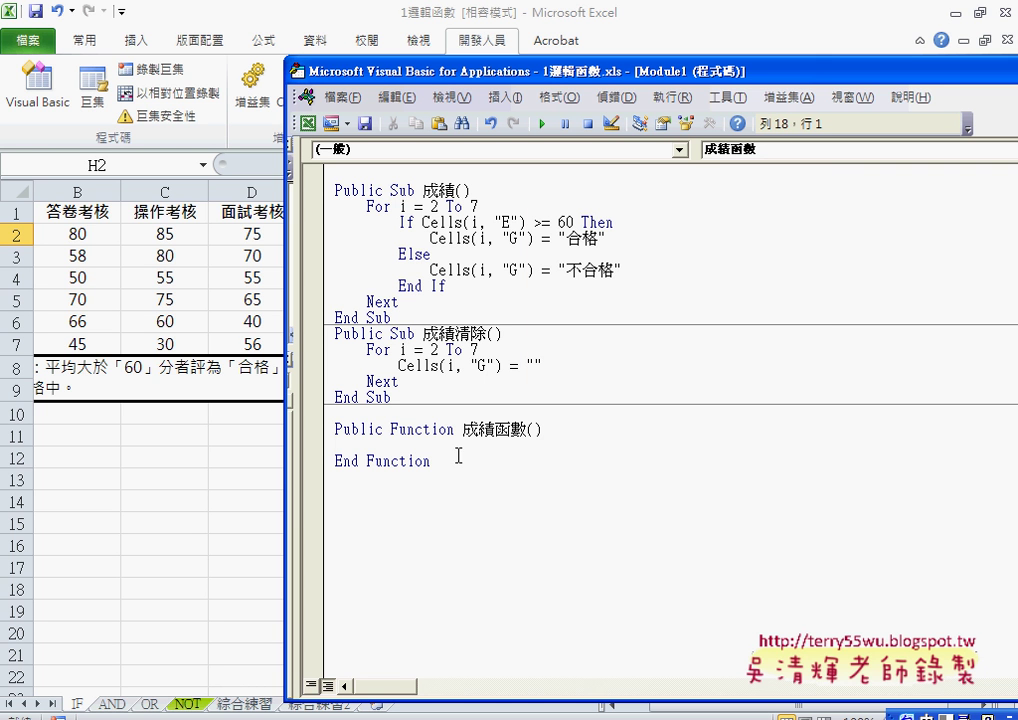
Back in Excel, open the function picker for H2 and select 成績函數 from the list
left_click(240, 453)
left_click(605, 233)
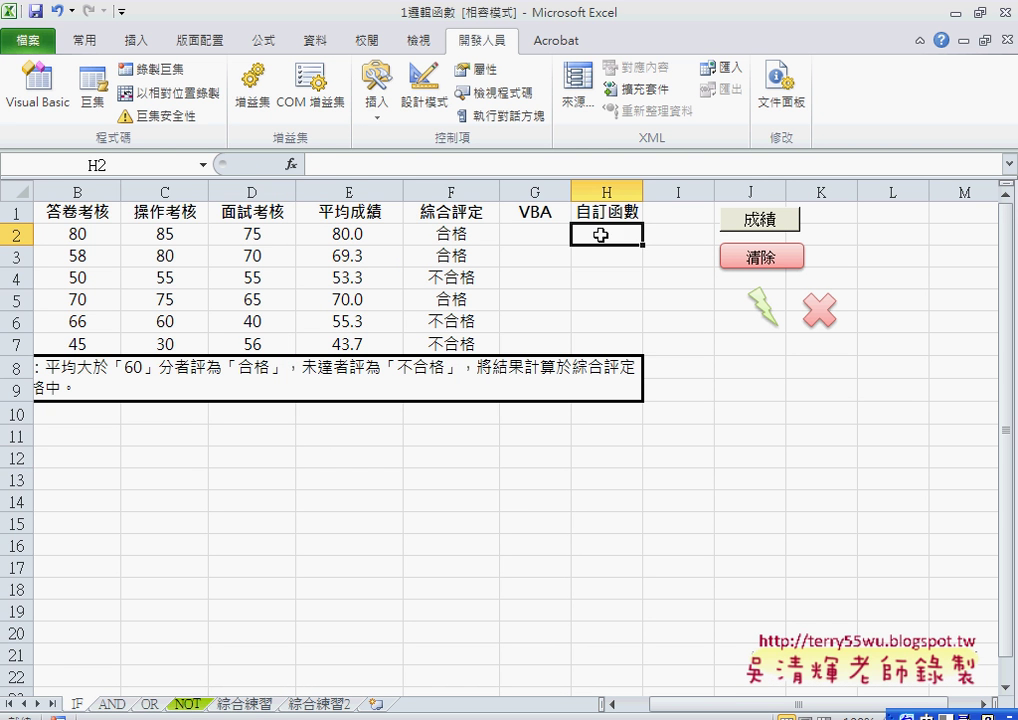
left_click(289, 162)
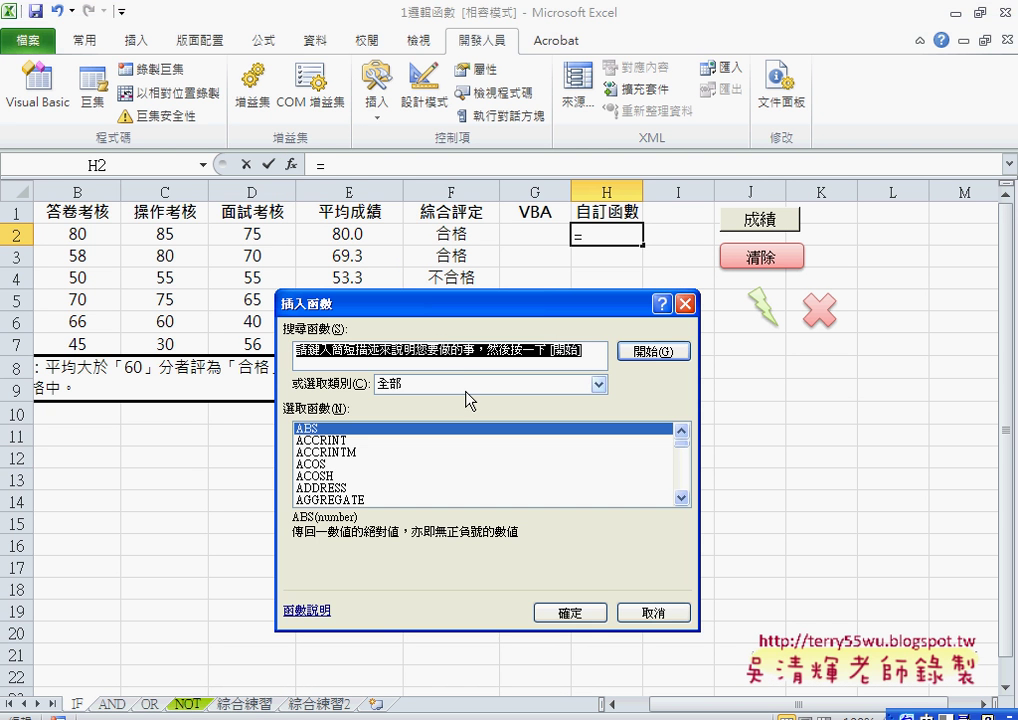
left_click_drag(678, 446, 685, 497)
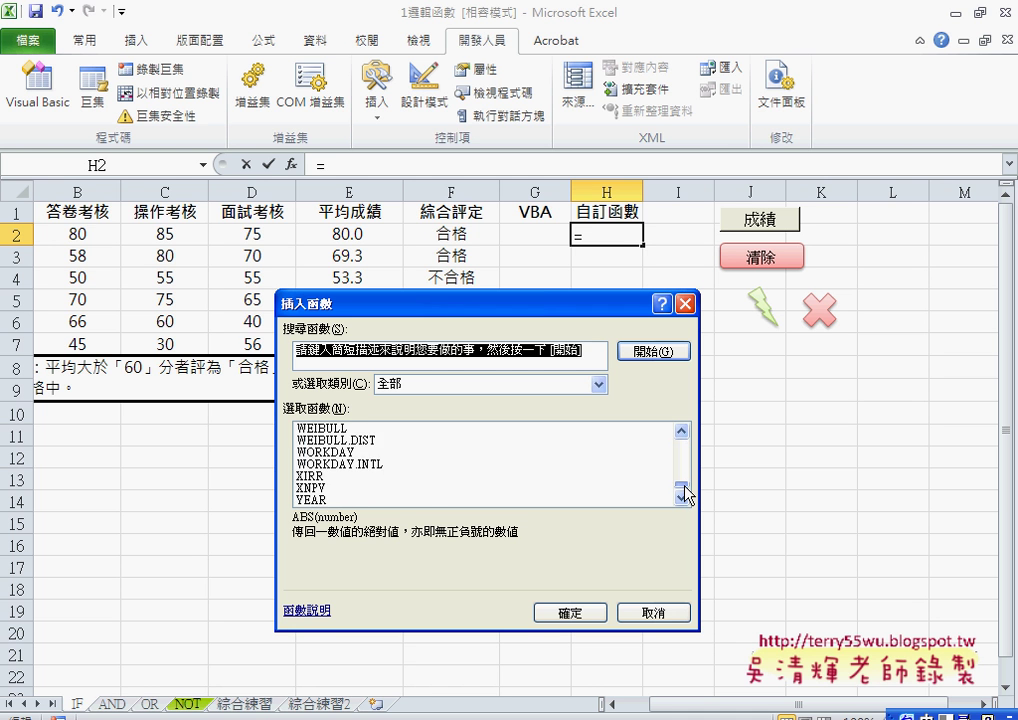
left_click(335, 475)
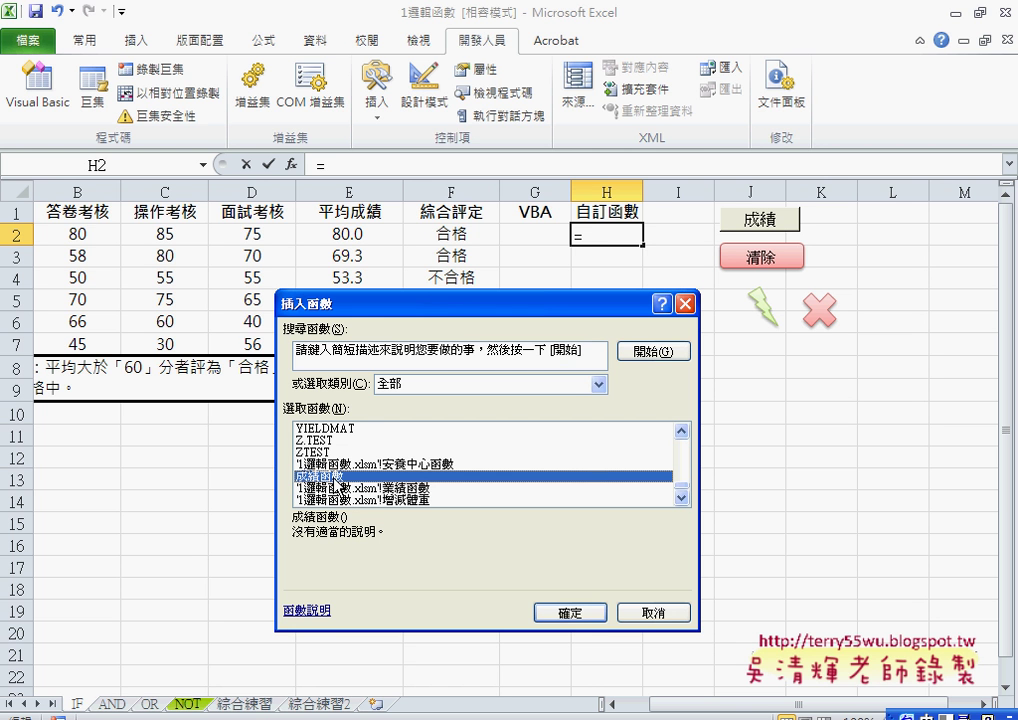